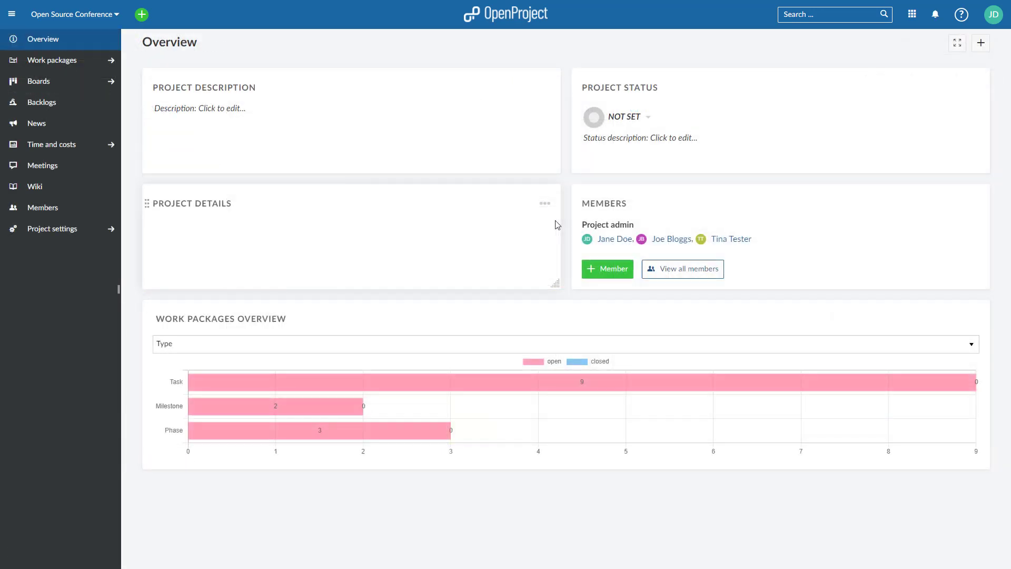
- Enable the Team planner module in the project settings and save
left_click(53, 228)
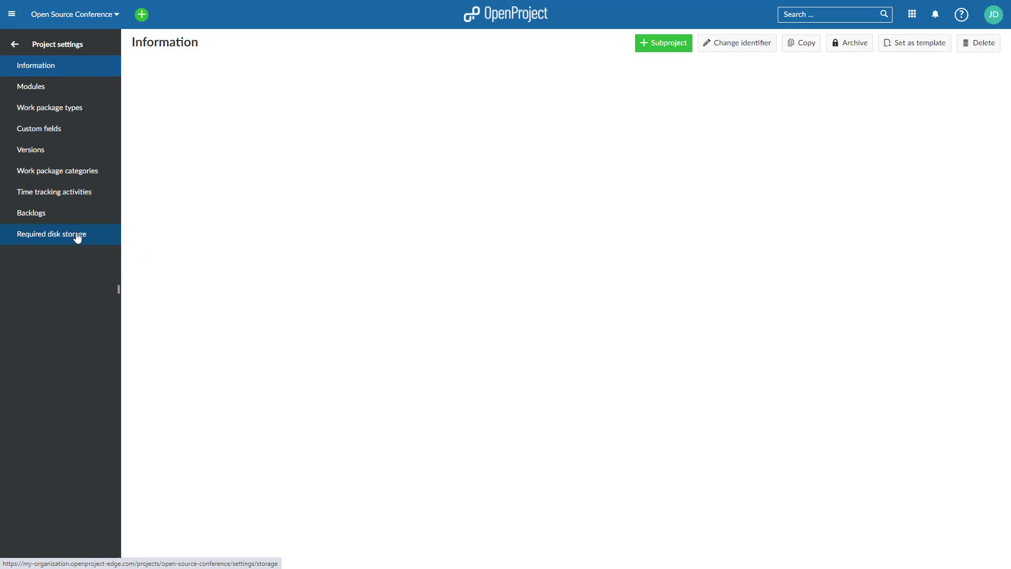
left_click(50, 87)
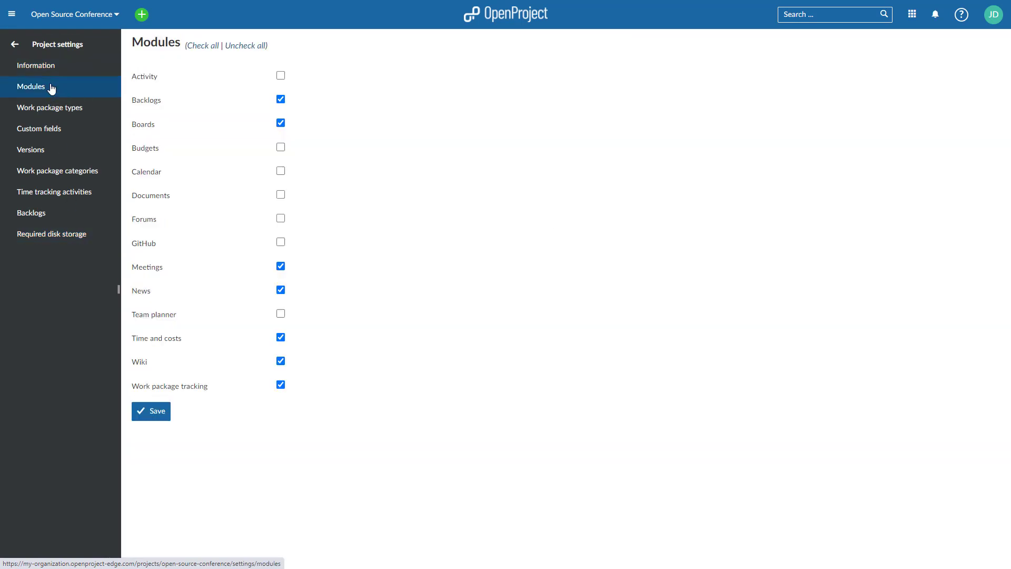
left_click(281, 314)
left_click(150, 411)
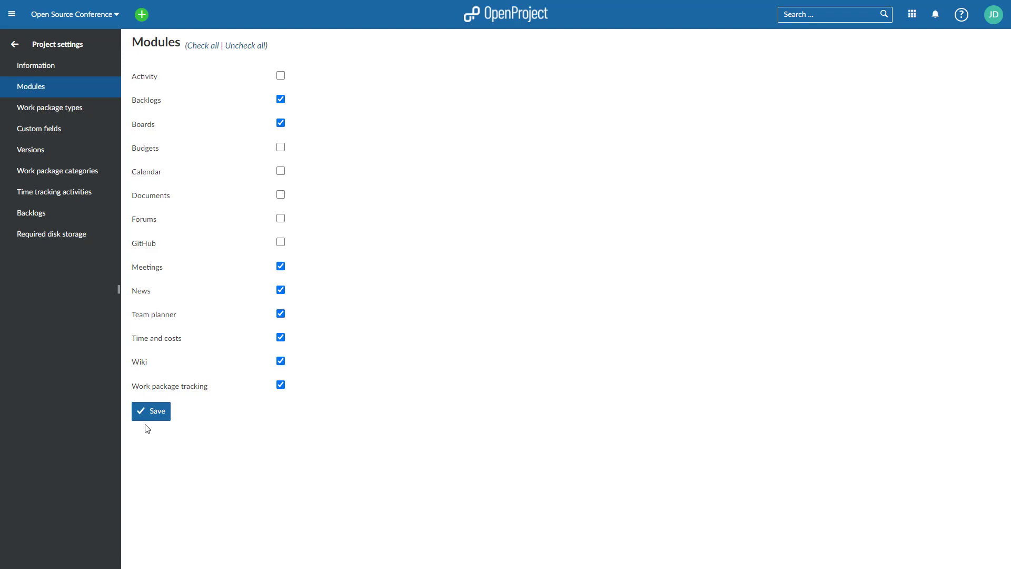
- Create a new, empty team planner from the project's Team planners list
left_click(15, 44)
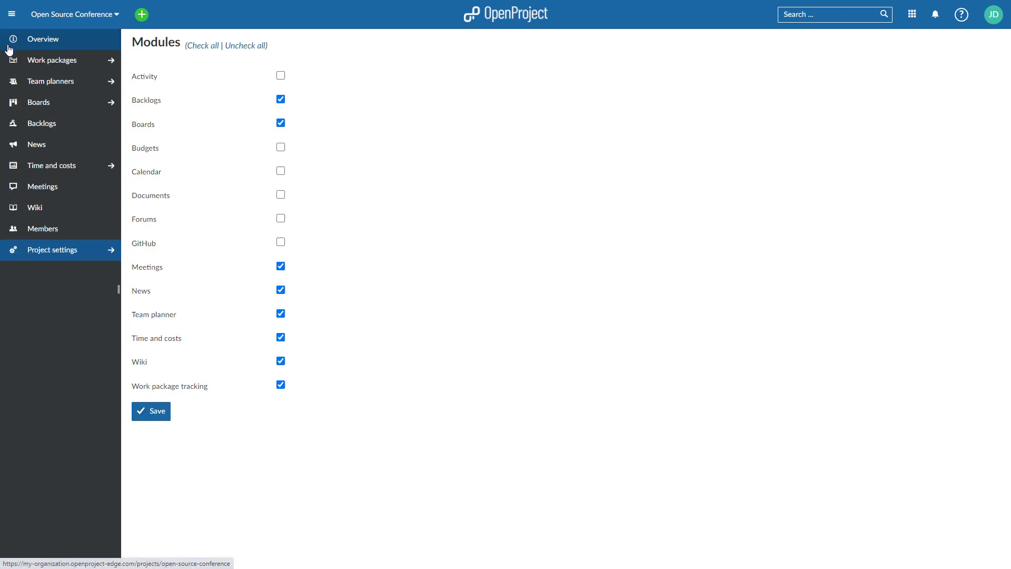
left_click(51, 81)
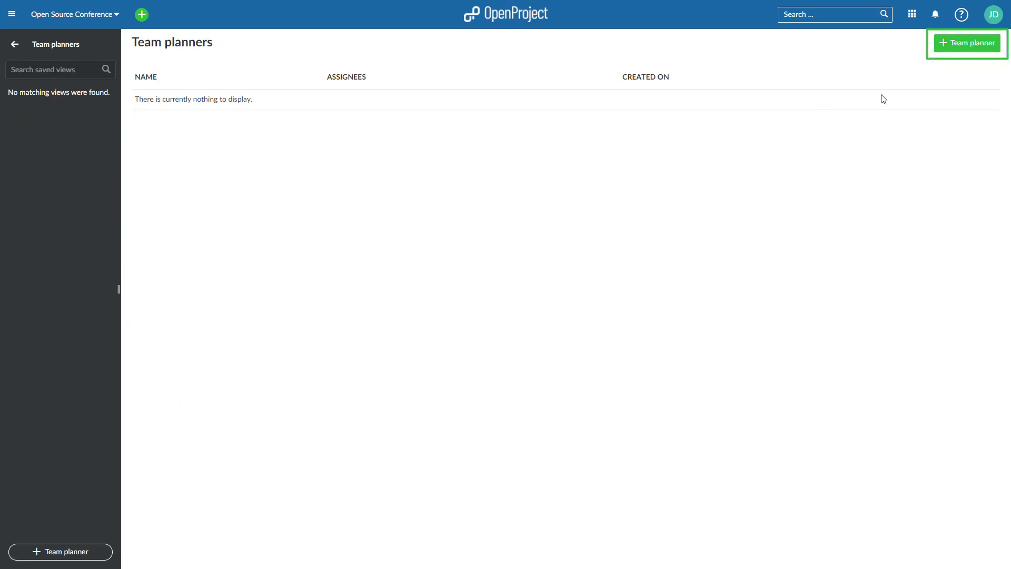
left_click(966, 46)
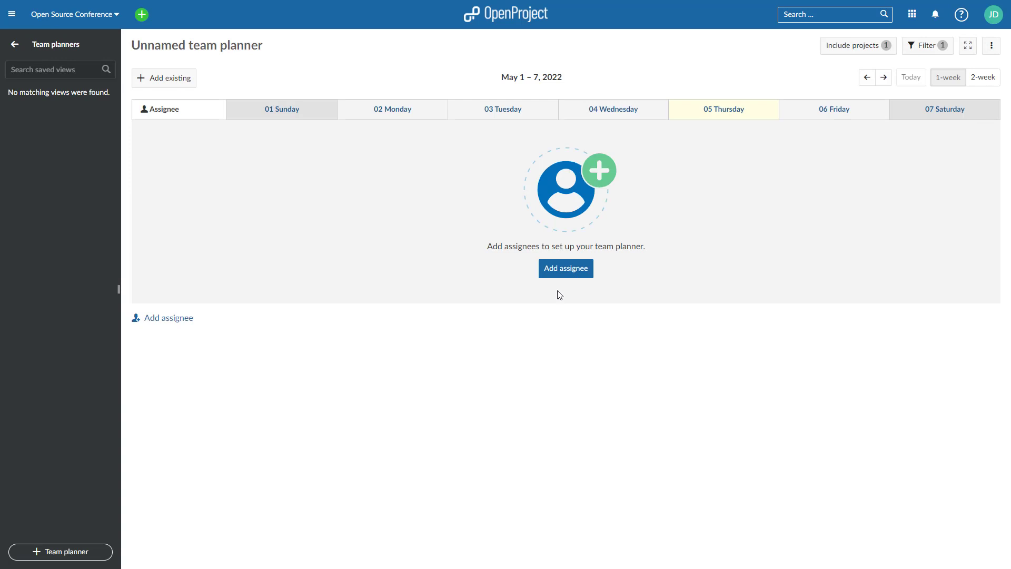
- Add Jane Doe, Tina Tester and Joe Bloggs as assignees, then show the two-week May 1–14 view
left_click(567, 268)
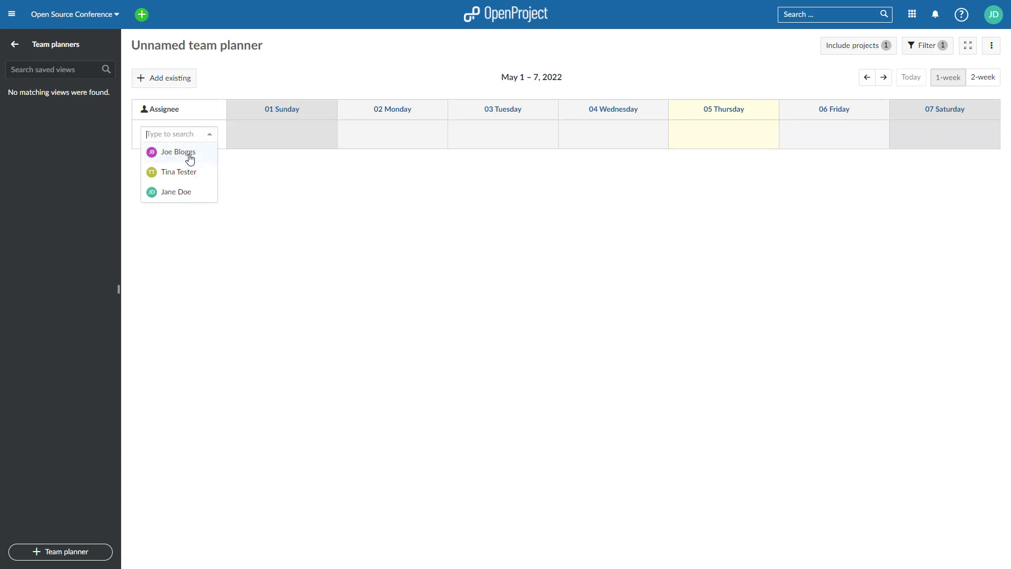
left_click(186, 152)
left_click(171, 218)
left_click(176, 236)
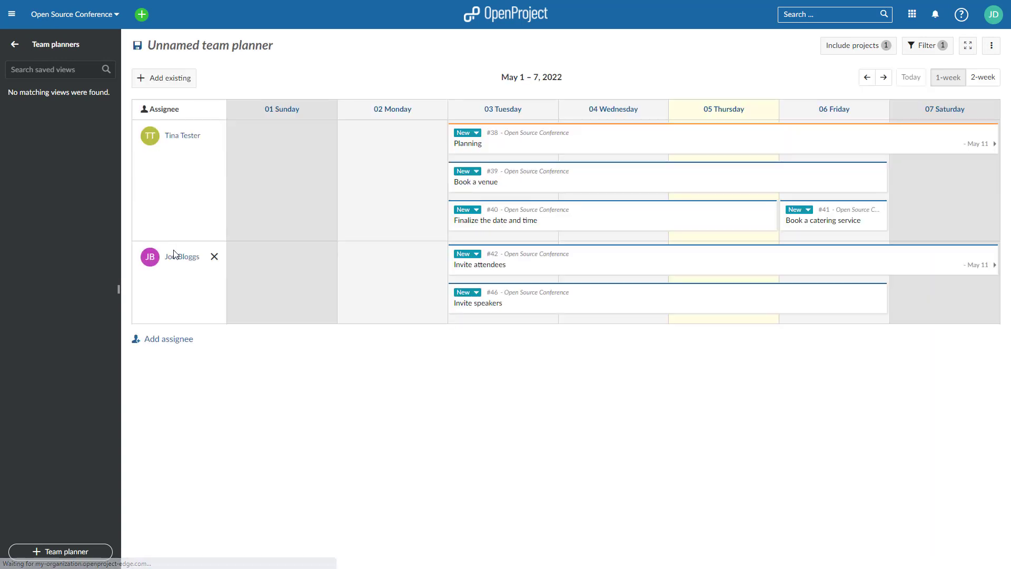
left_click(167, 342)
left_click(166, 360)
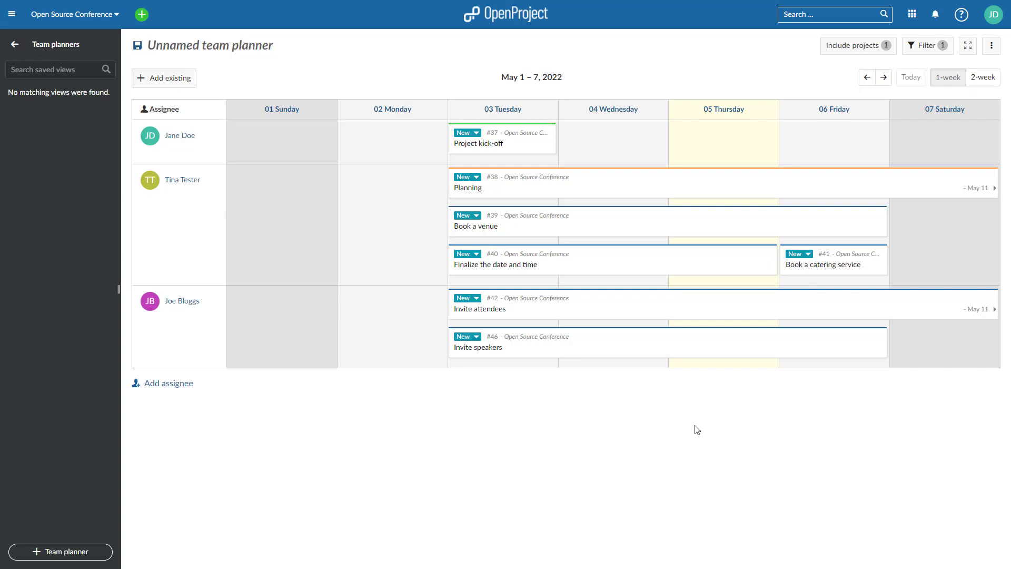
left_click(984, 77)
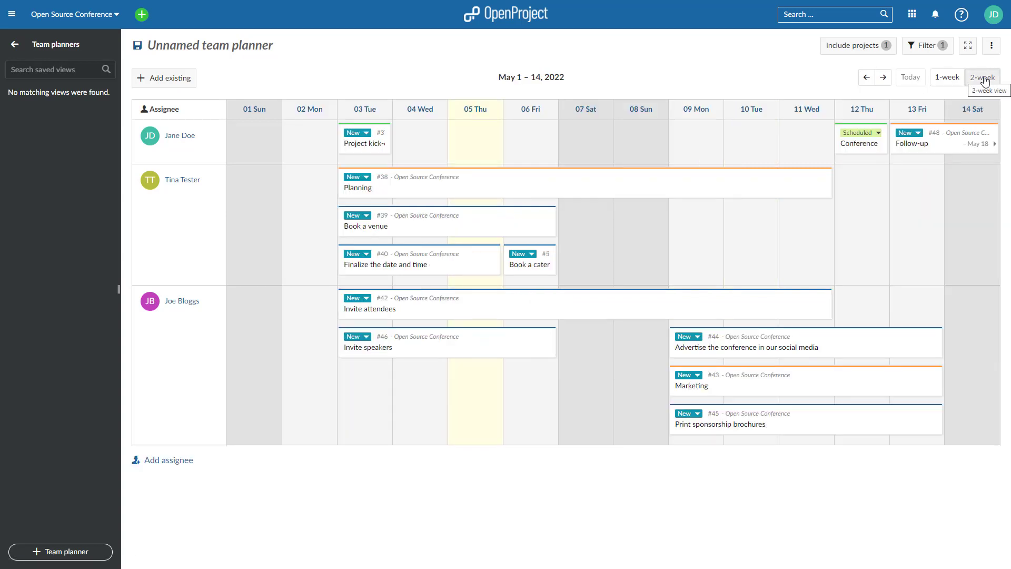
- Find 'Send a post-event email' via Add existing and place it in Joe Bloggs' row on 13 Fri
left_click(170, 78)
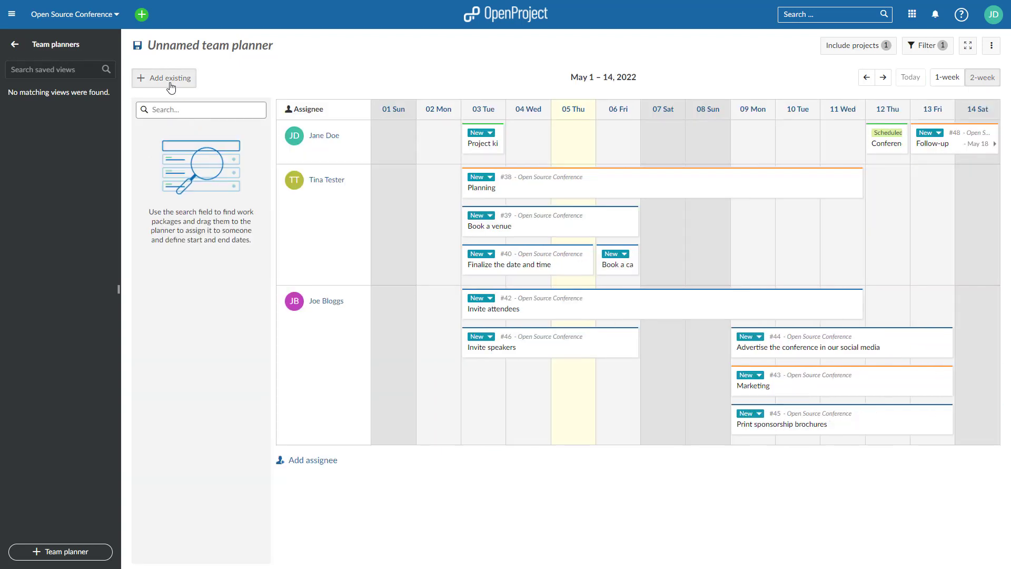
type("email")
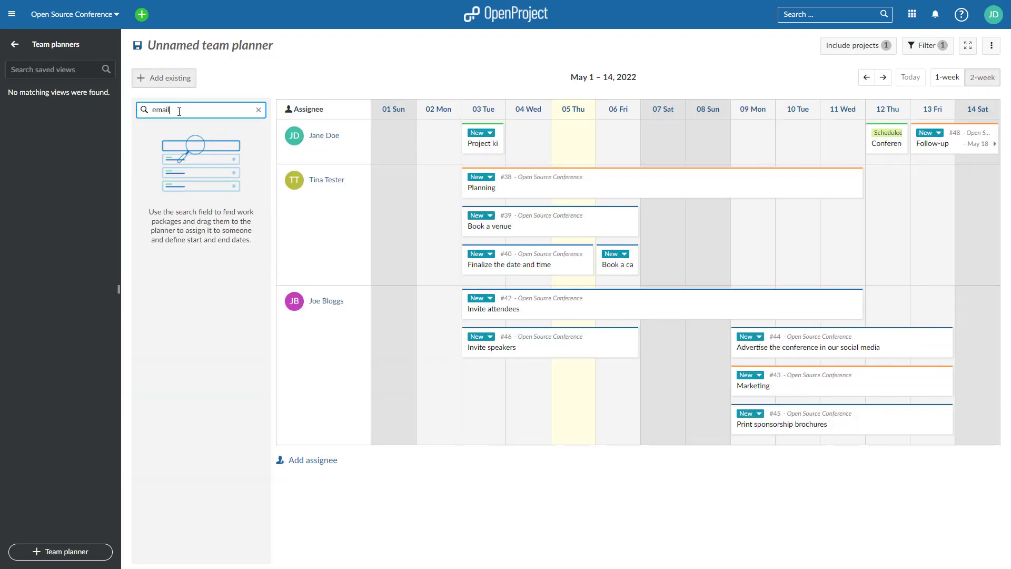
mouse_move(201, 150)
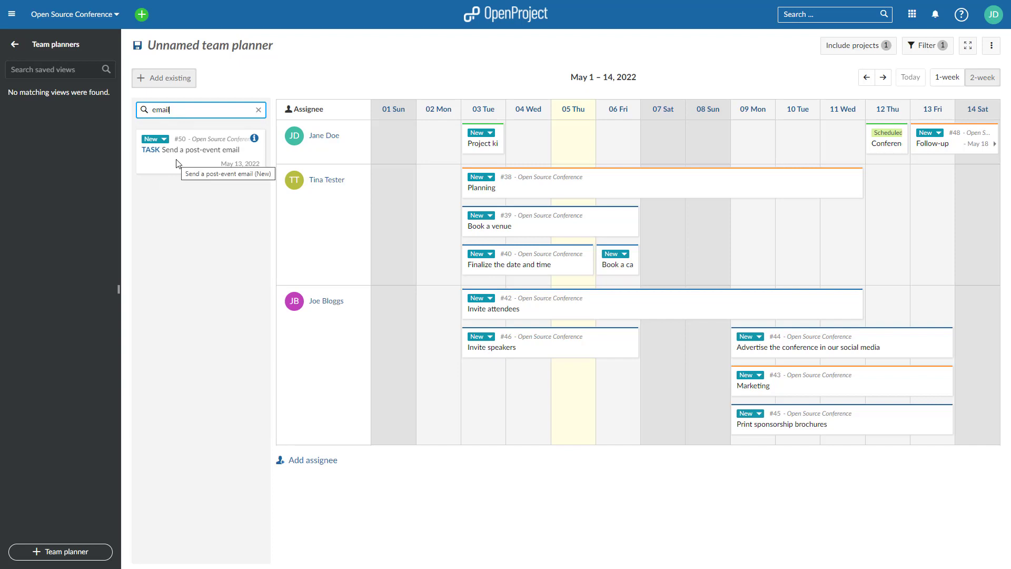
left_click_drag(177, 163, 926, 320)
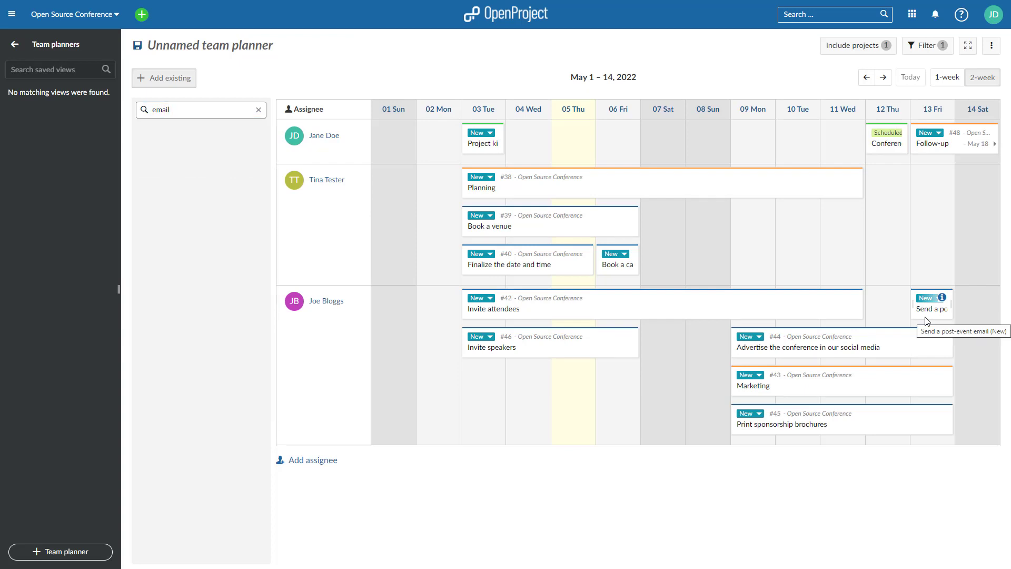
- Stretch task #50 to start 12 Thu, end #44 on 11 Wed, and move #45 to Tina Tester
left_click_drag(917, 309, 896, 317)
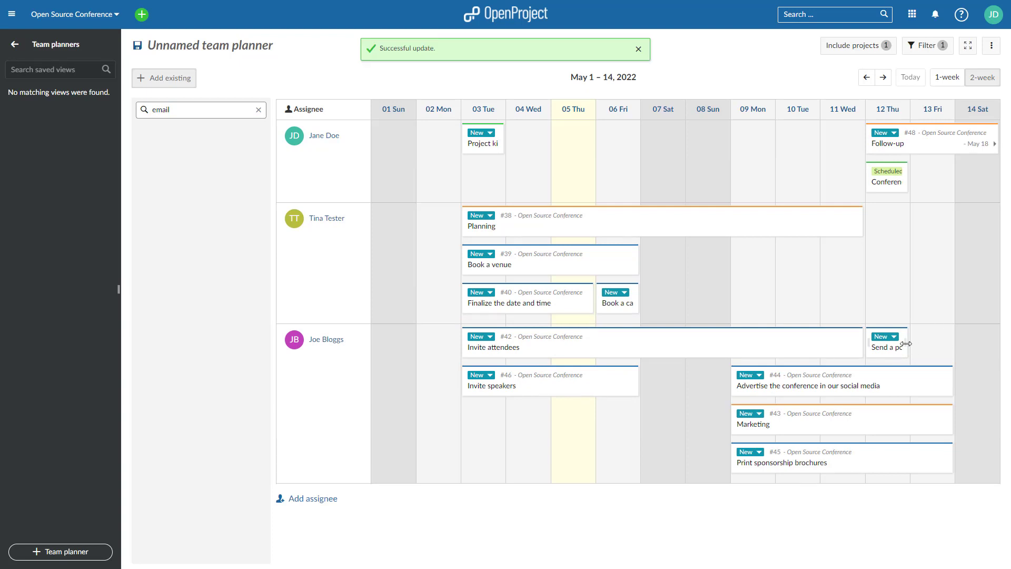
left_click_drag(909, 348, 940, 350)
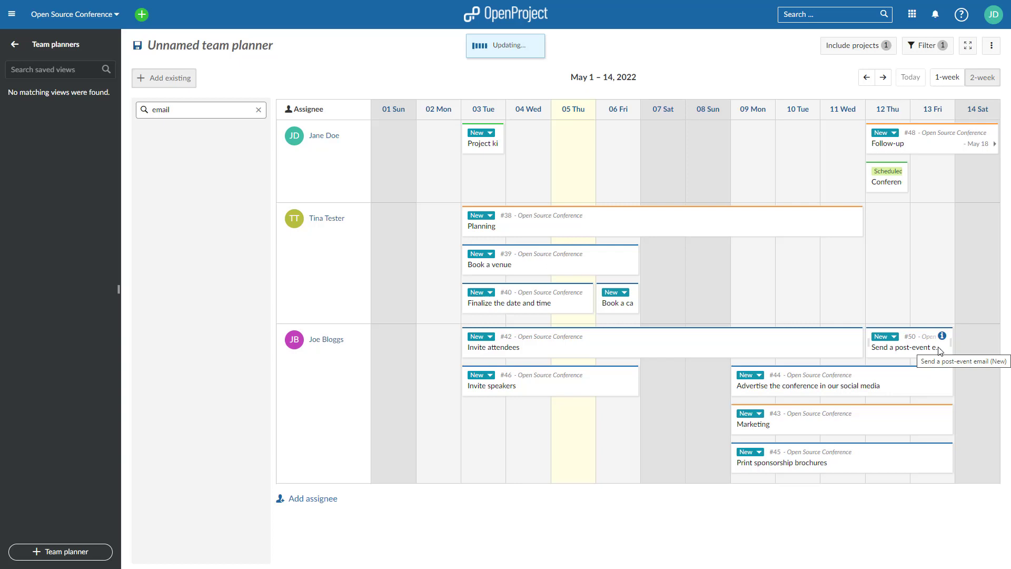
left_click_drag(952, 383, 909, 386)
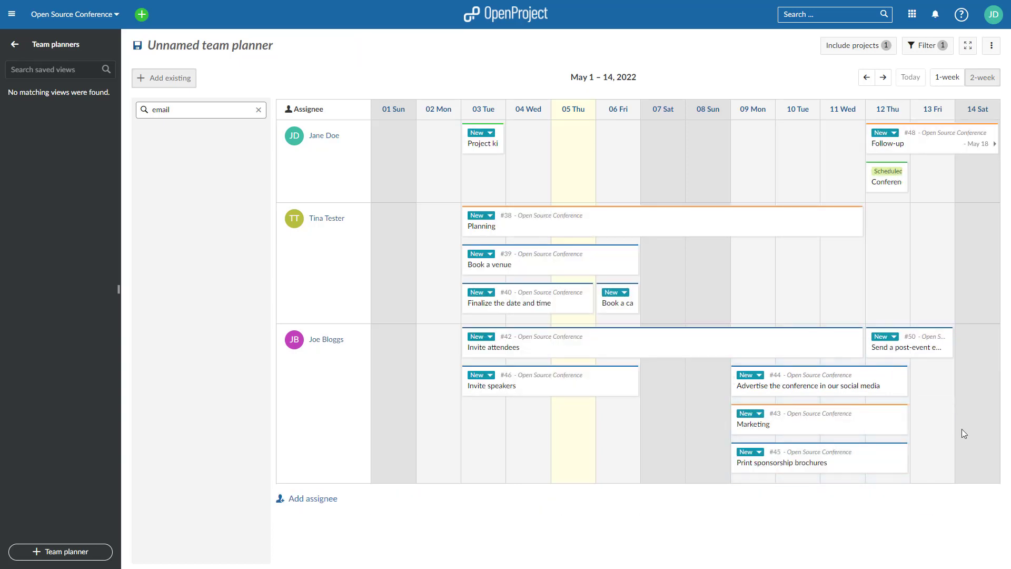
mouse_move(819, 457)
left_click_drag(864, 468, 853, 314)
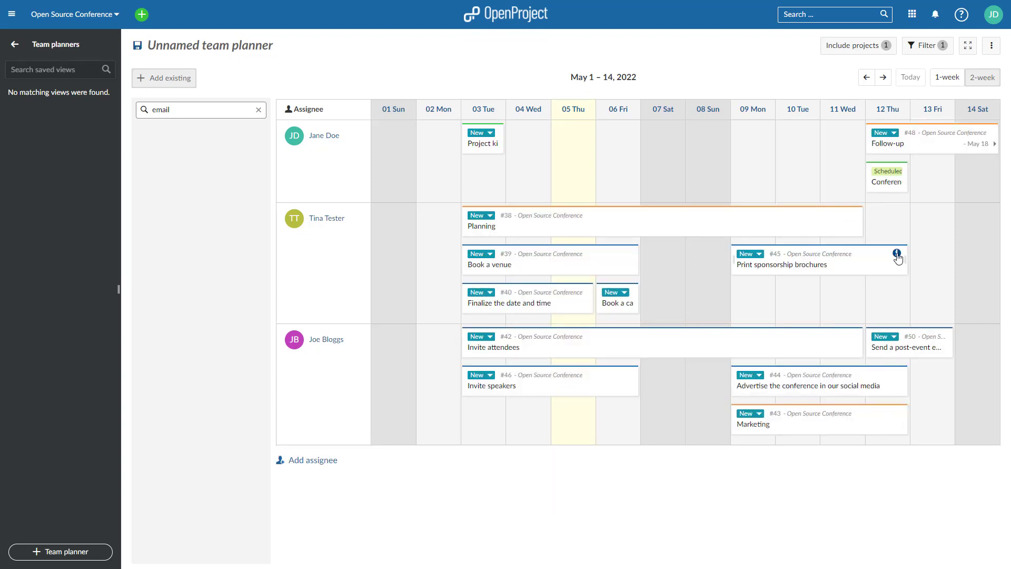
- Set Print sponsorship brochures (#45) to High priority in its details panel, then close it
left_click(898, 254)
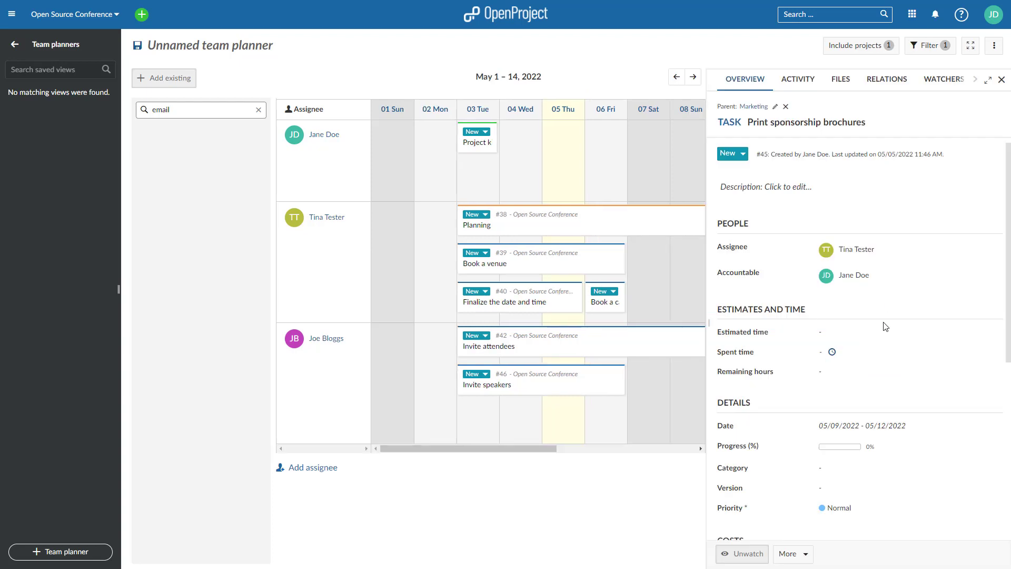
left_click(835, 509)
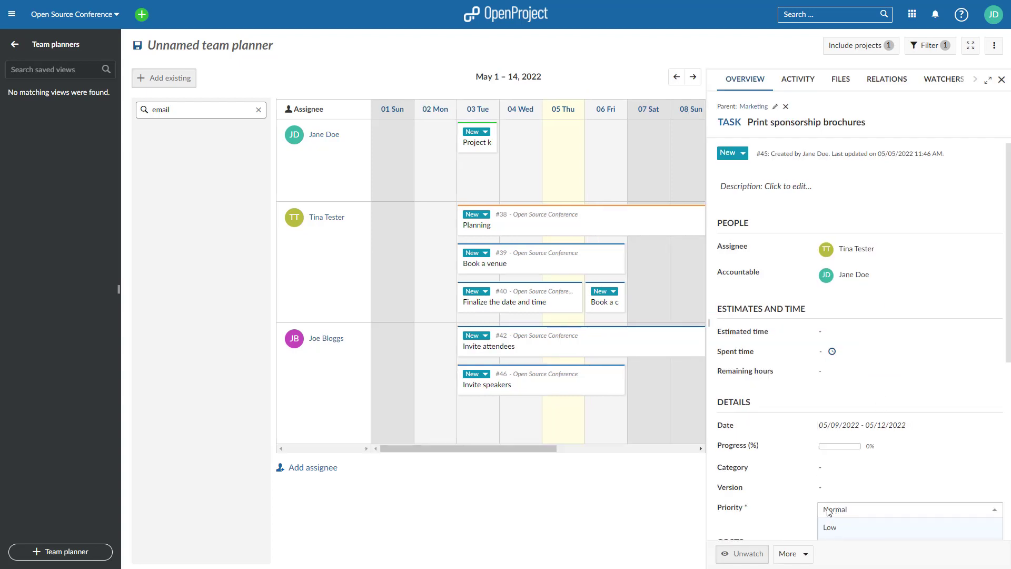
scroll(836, 475, "down", 2)
left_click(831, 463)
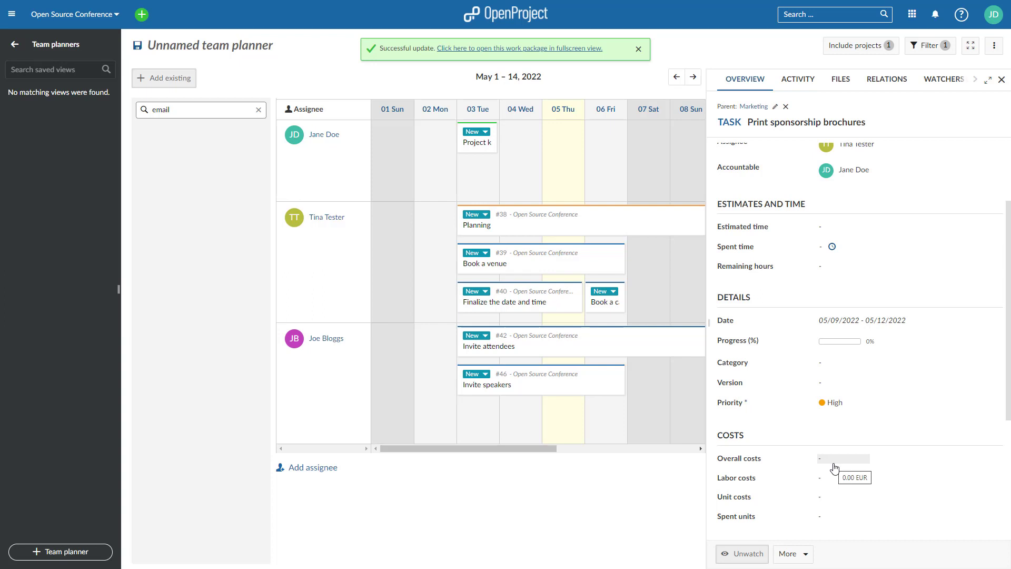
left_click(1002, 80)
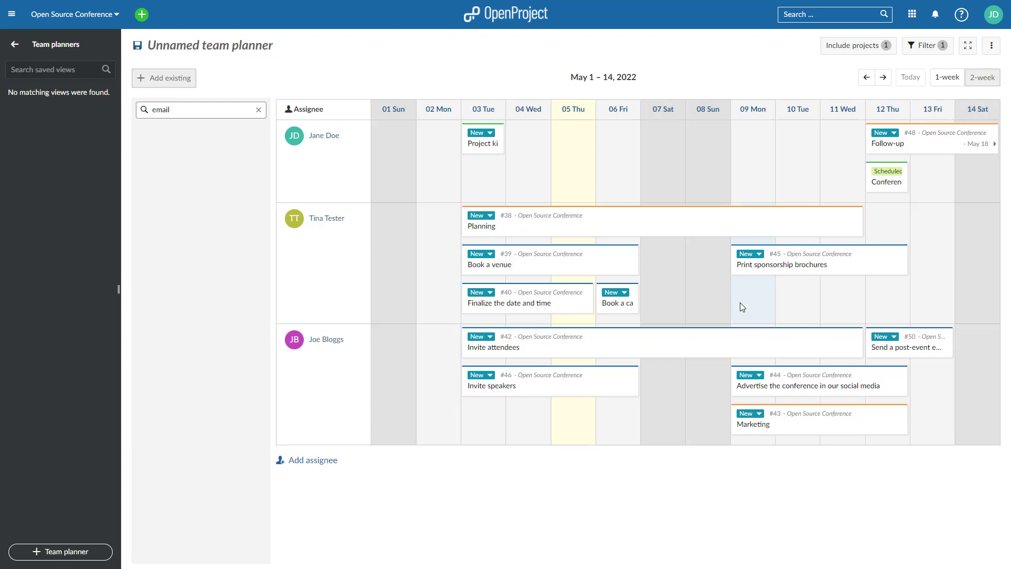
- Add and save the task 'Setup conference website' in Tina Tester's 09 Mon cell
left_click(796, 306)
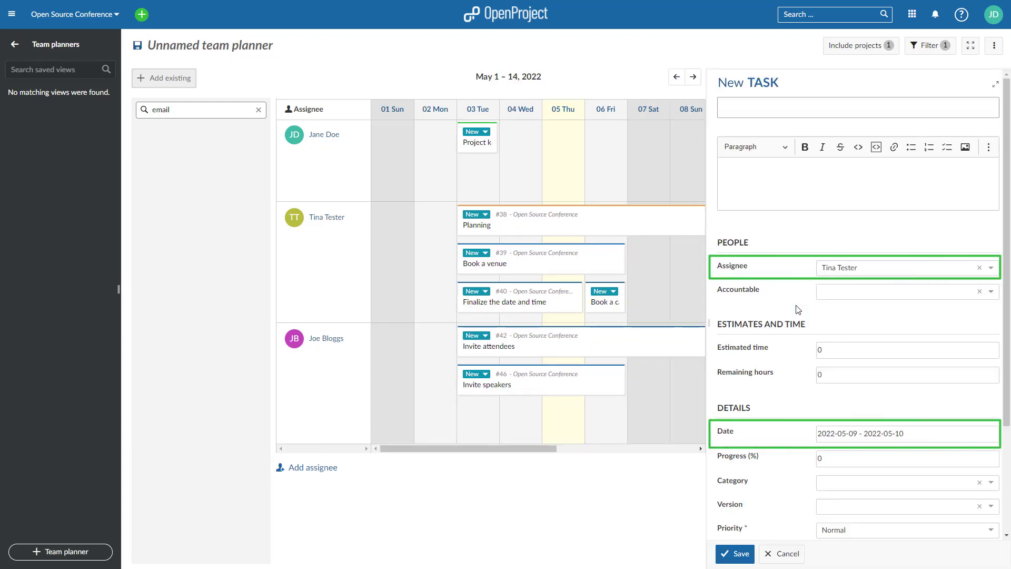
type("Setup conference website")
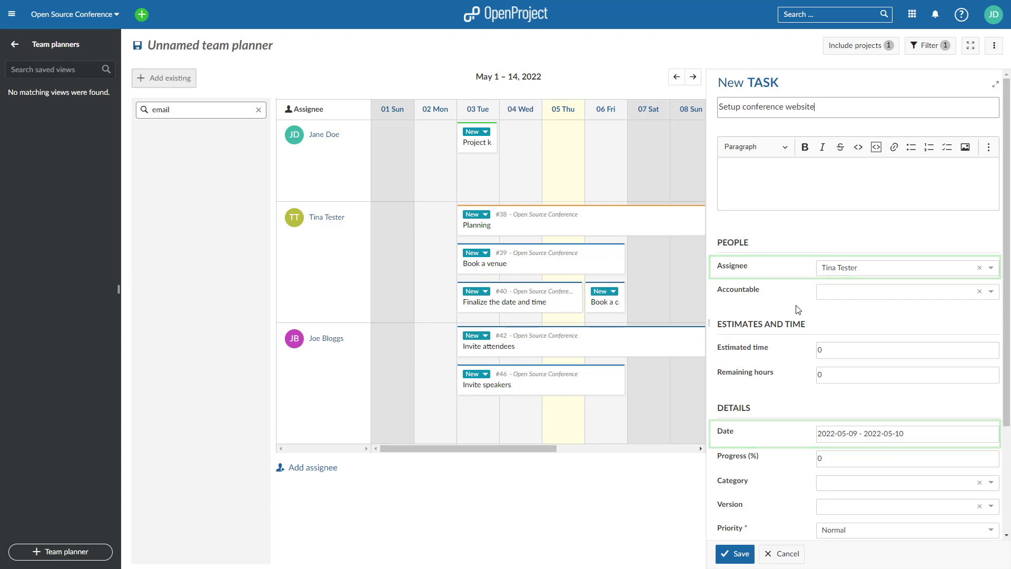
left_click(733, 553)
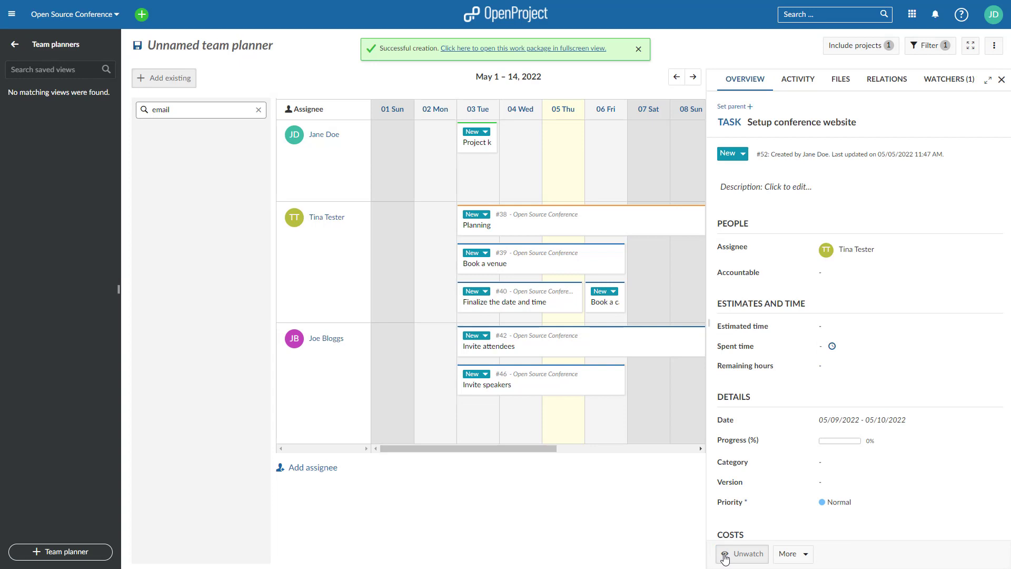
left_click(1002, 79)
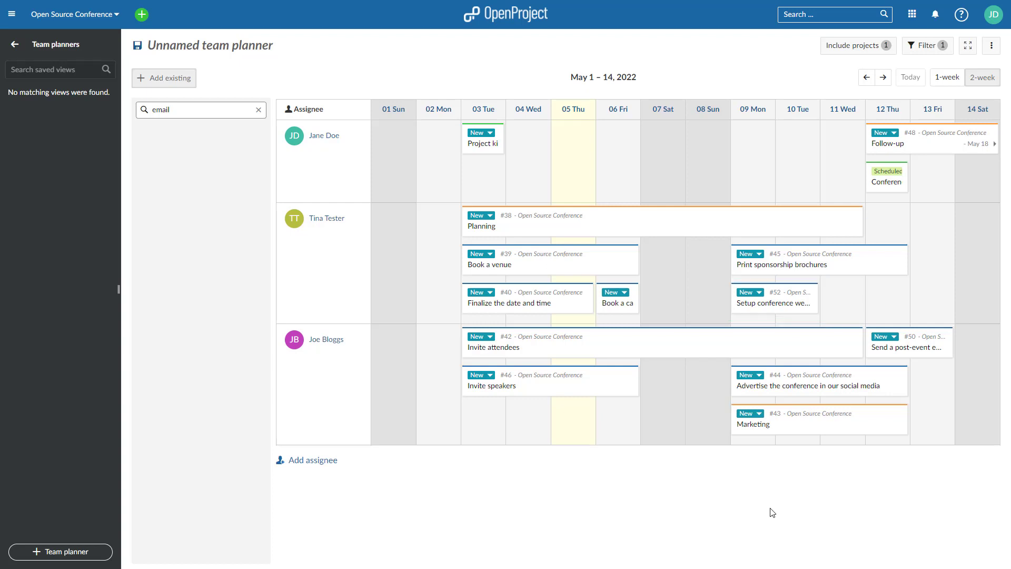
left_click(858, 44)
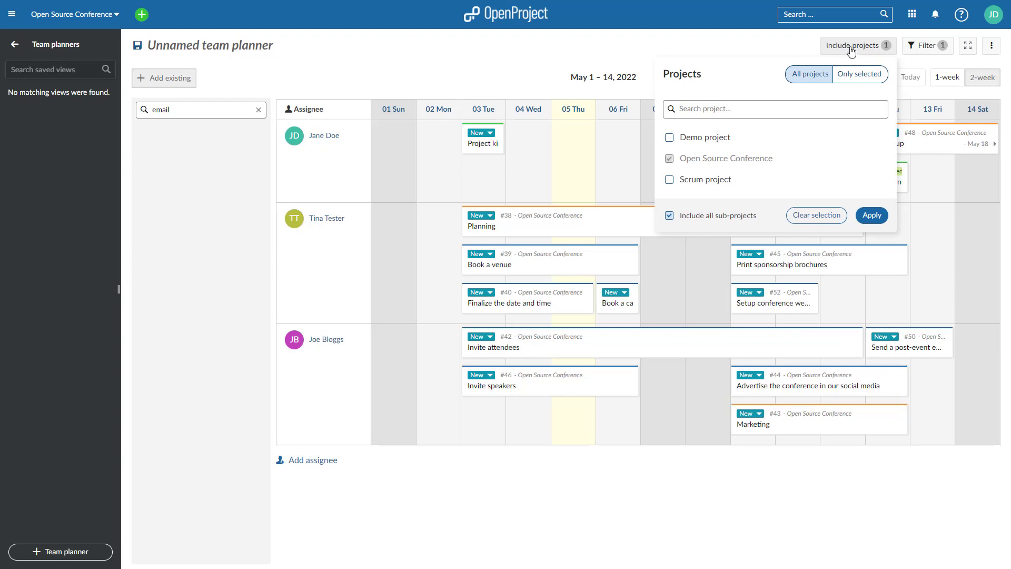
left_click(852, 48)
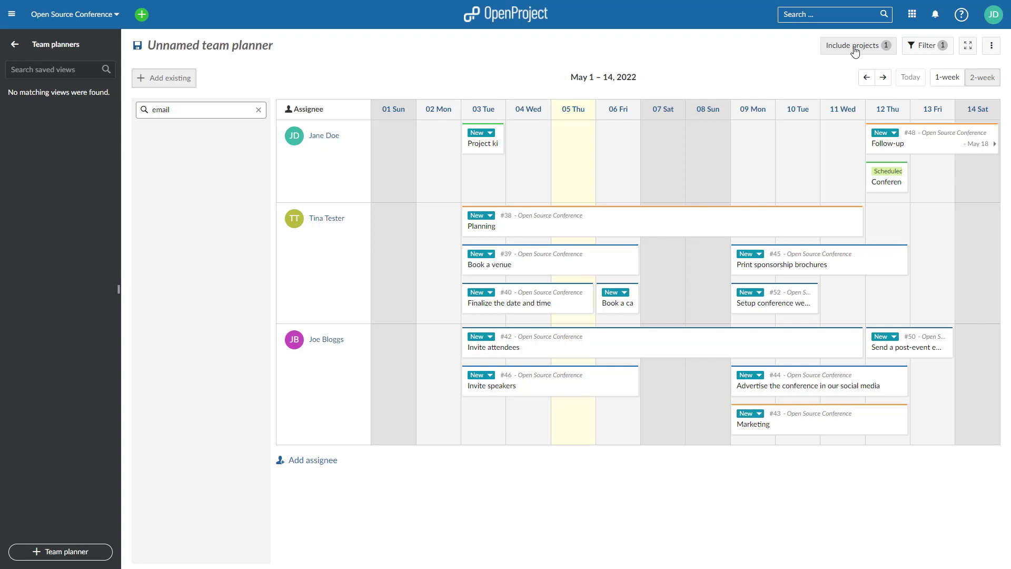
- Show the planner's Status filter, then open the three-dot view menu
left_click(935, 49)
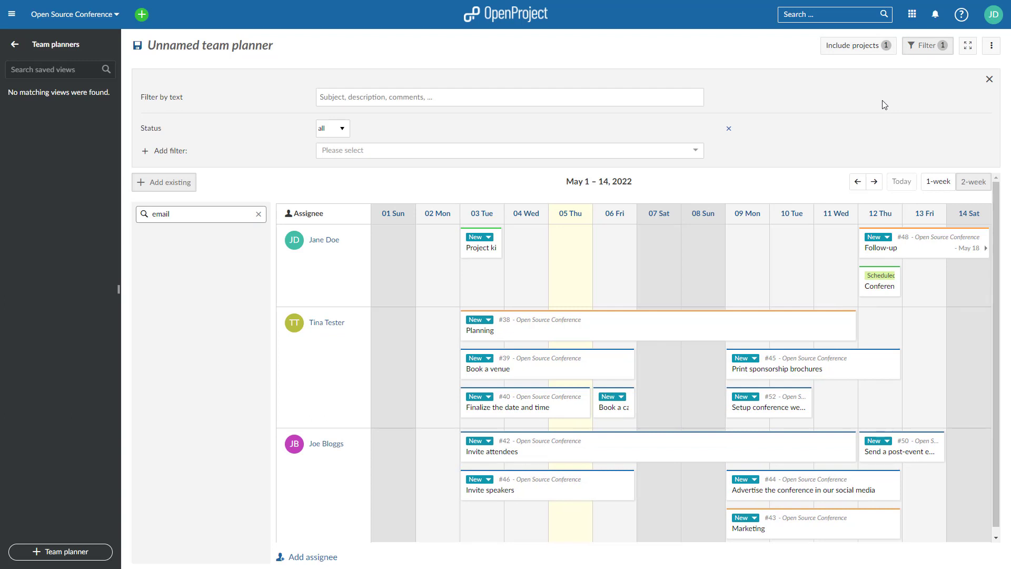
left_click(992, 45)
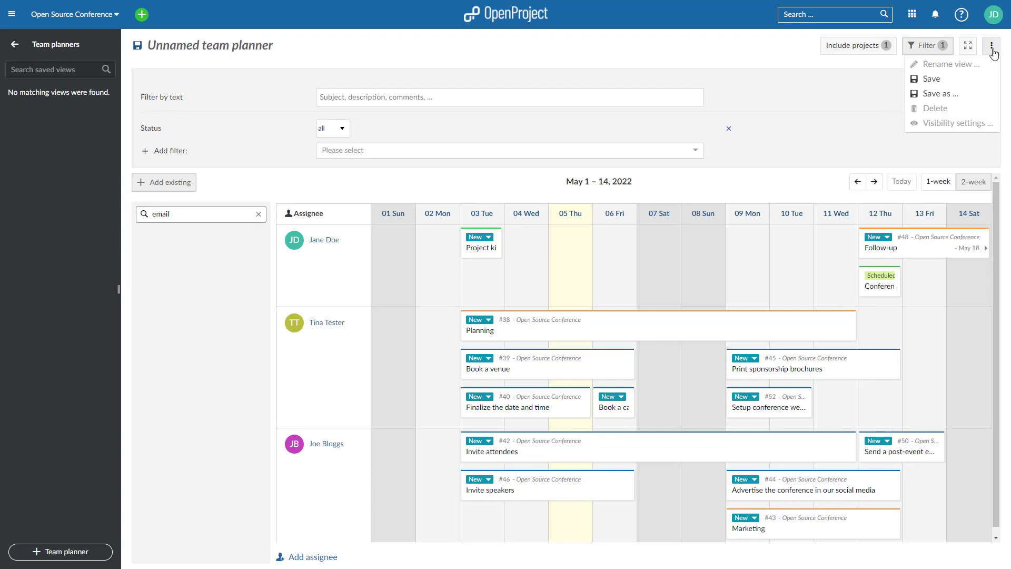
- Save the view as 'My Team Planner', leaving Public and Favored unchecked
left_click(927, 80)
type("My Team Planner")
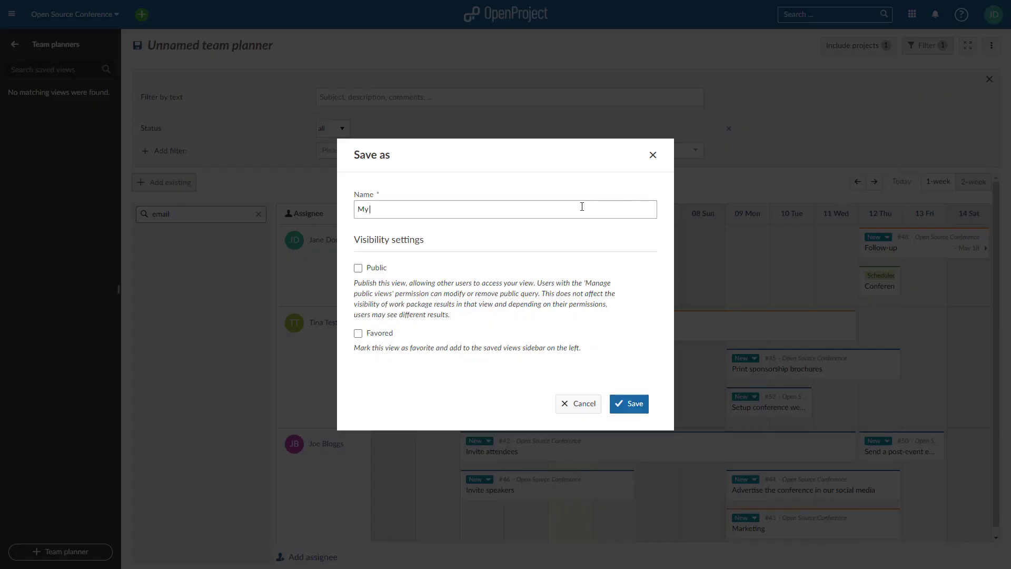
left_click(625, 405)
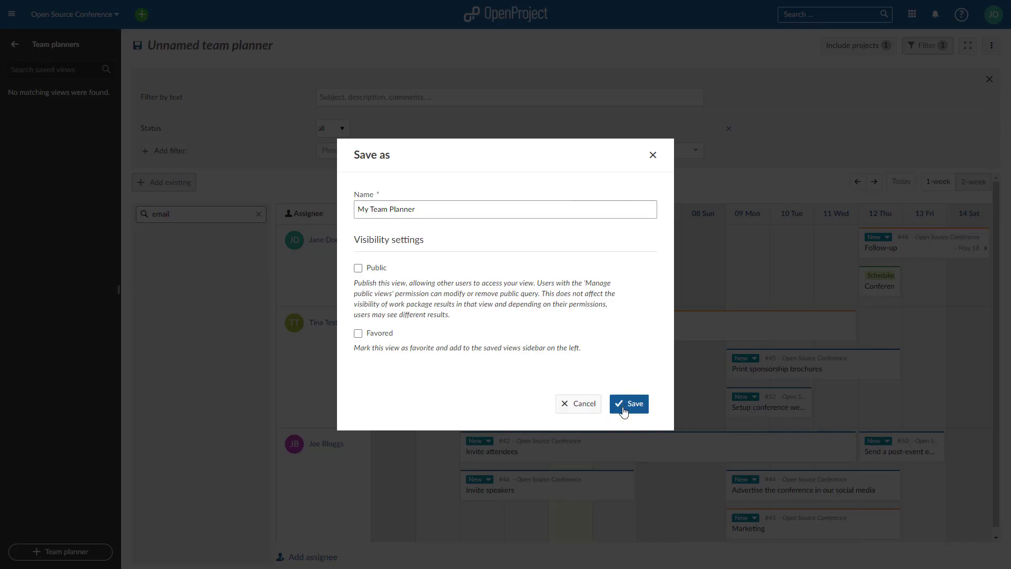